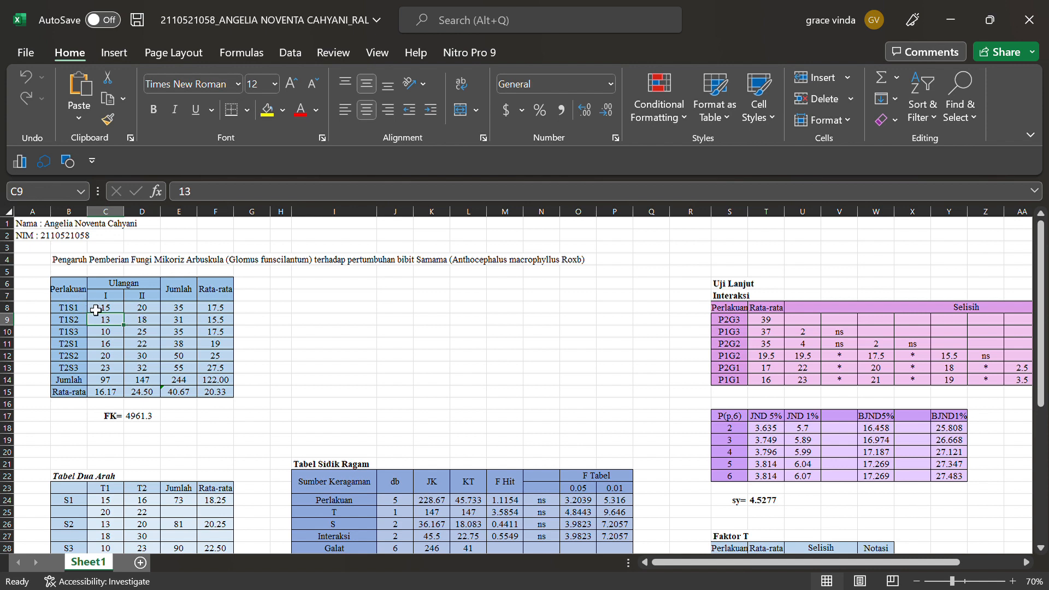
Examine the sum and average formulas in the Jumlah and Rata-rata cells of the Perlakuan data table, including the grand total's summed range
click(180, 315)
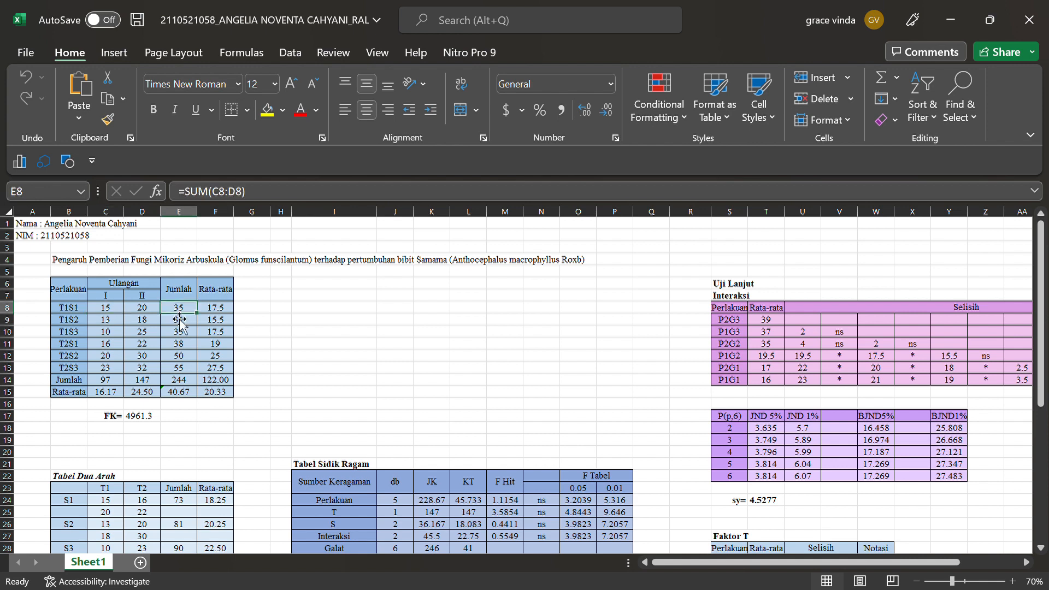
click(230, 315)
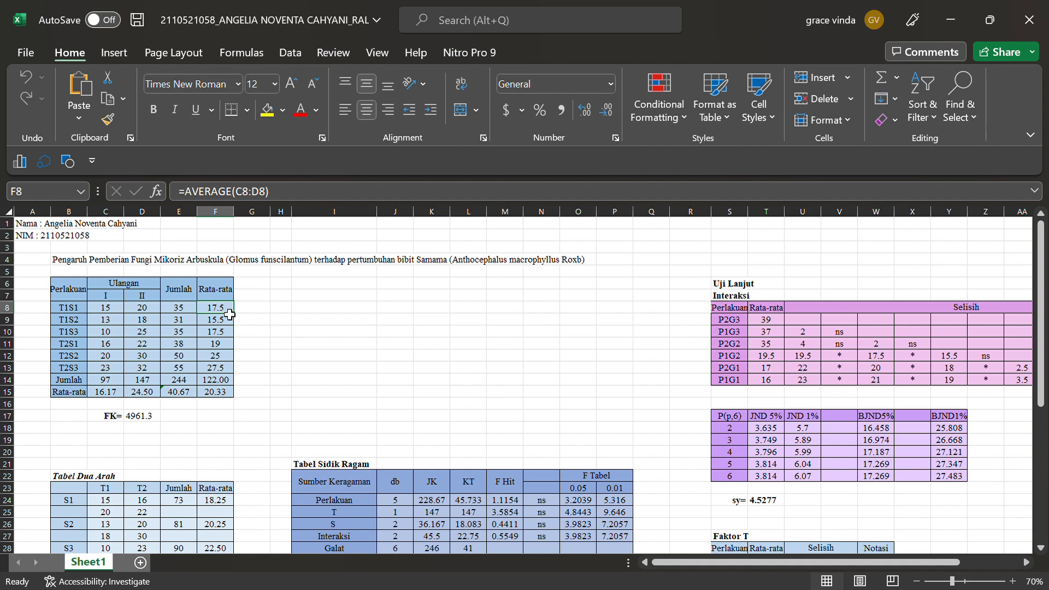
click(191, 384)
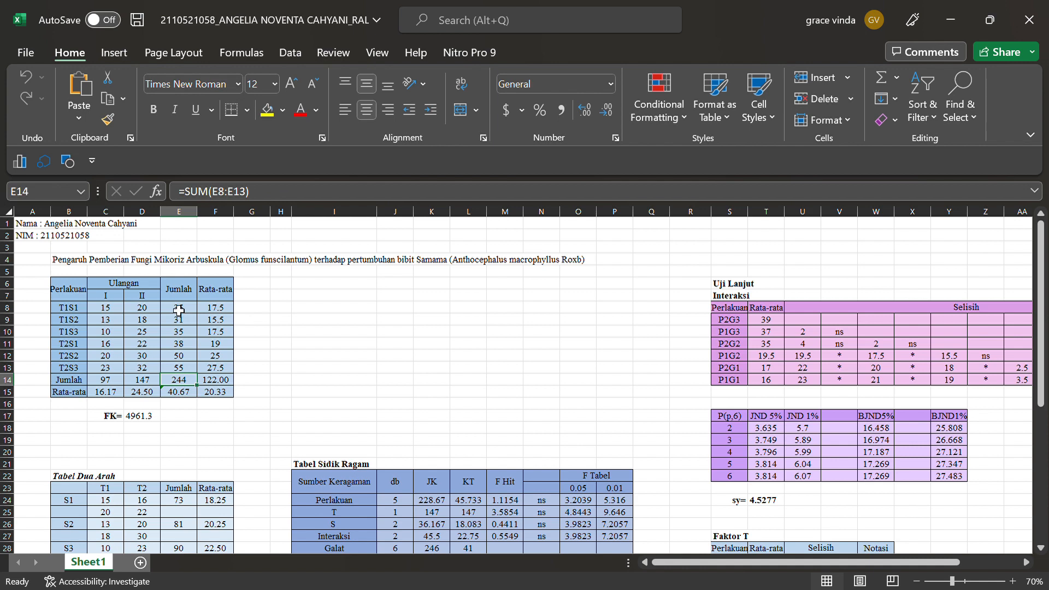
drag(179, 311, 179, 375)
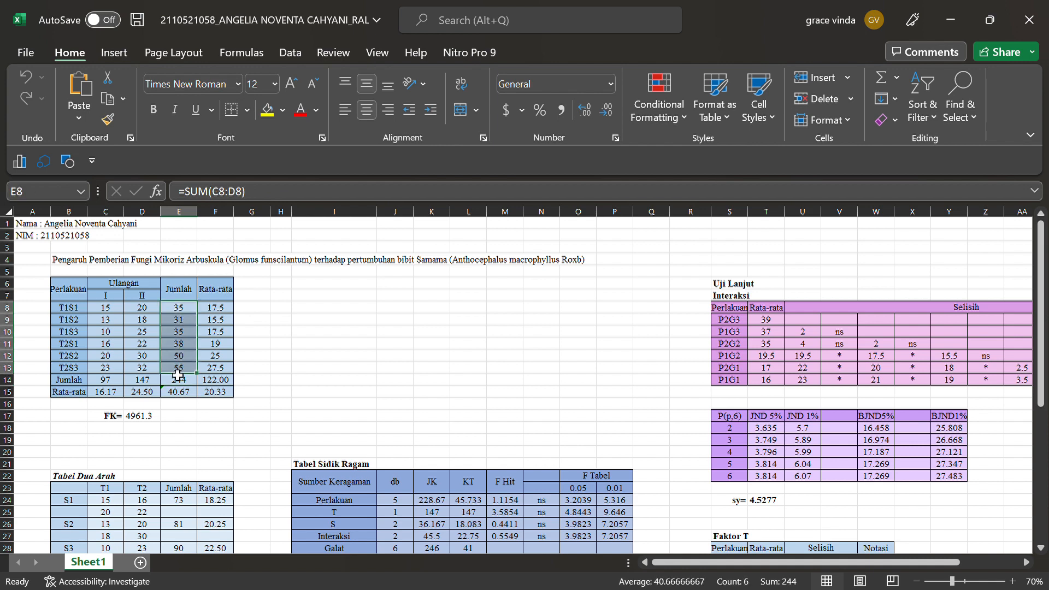
click(185, 383)
double_click(185, 384)
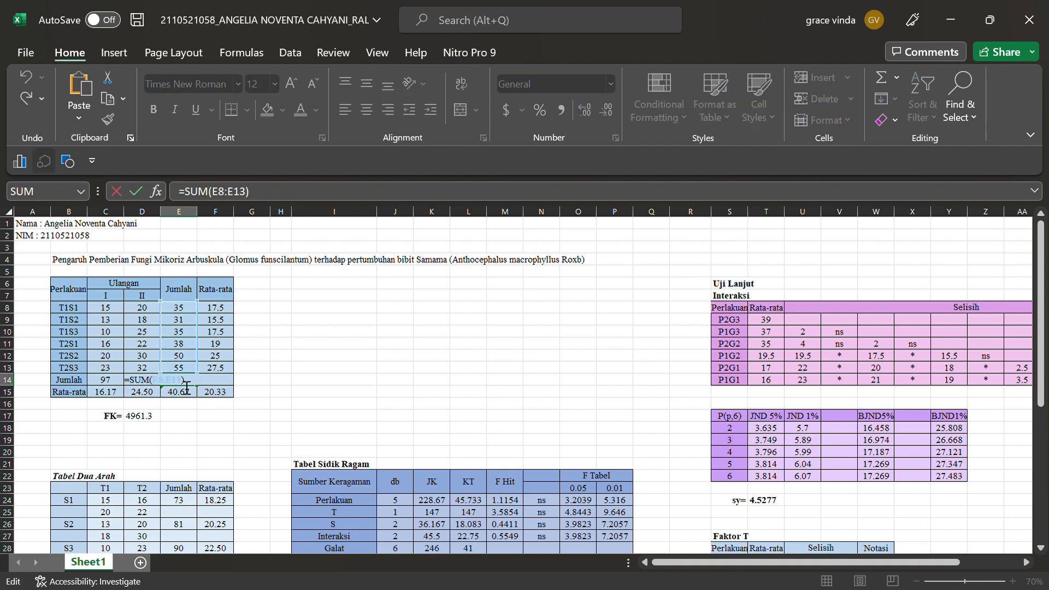
click(264, 359)
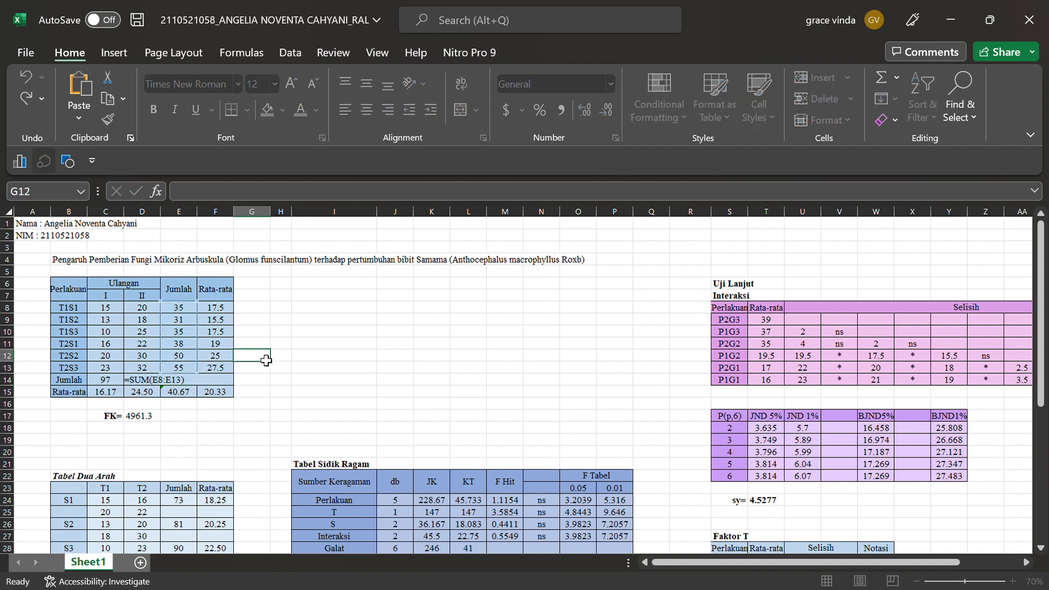
click(221, 392)
click(222, 383)
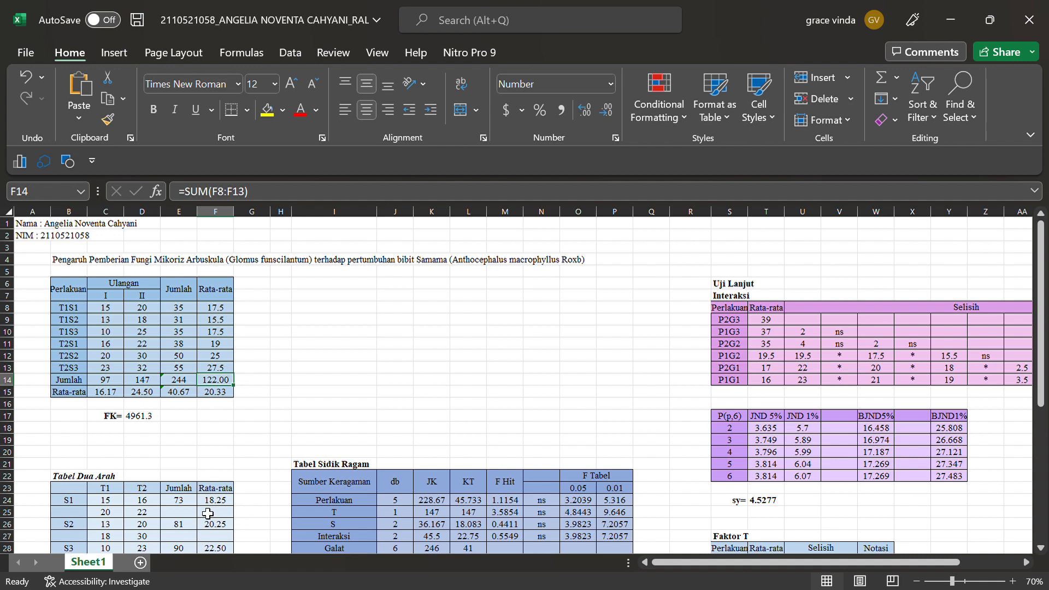
Examine the cell references and the Jumlah and Rata-rata formulas in the Tabel Dua Arah table, including its bottom rows
click(190, 509)
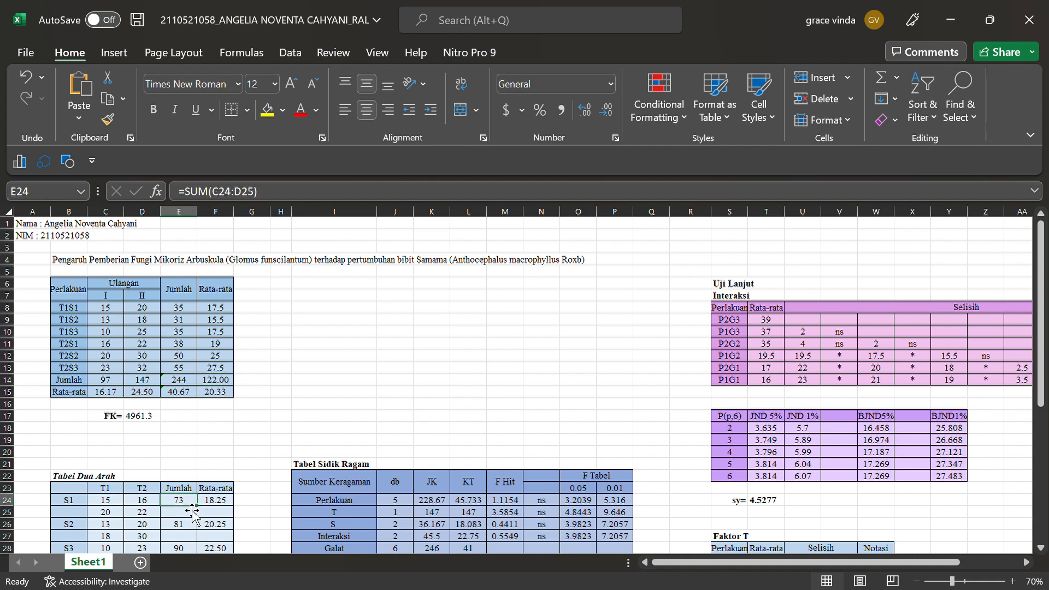
scroll(193, 513, down, 3)
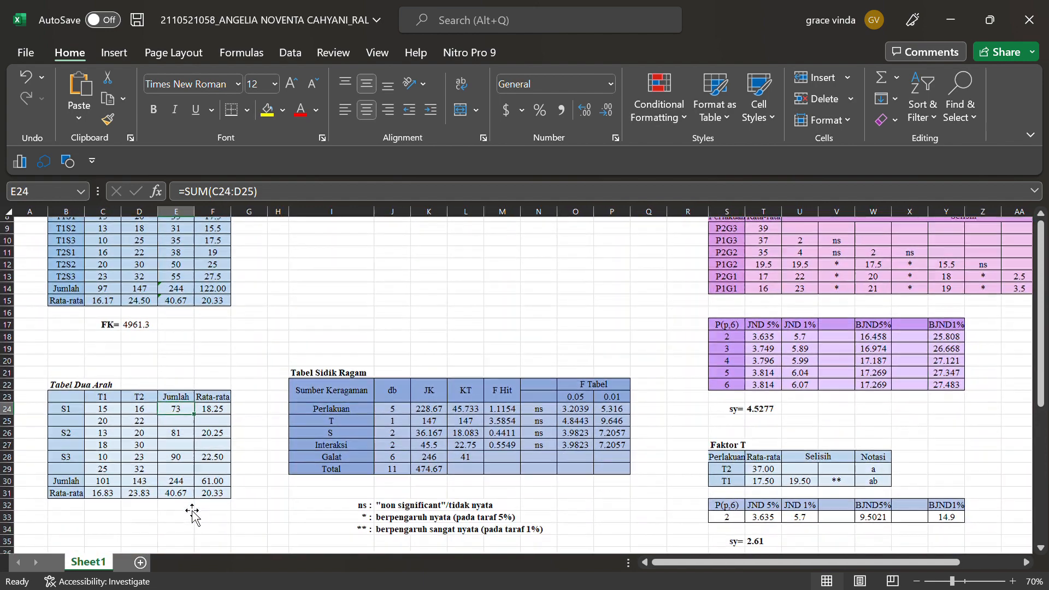
scroll(192, 513, down, 1)
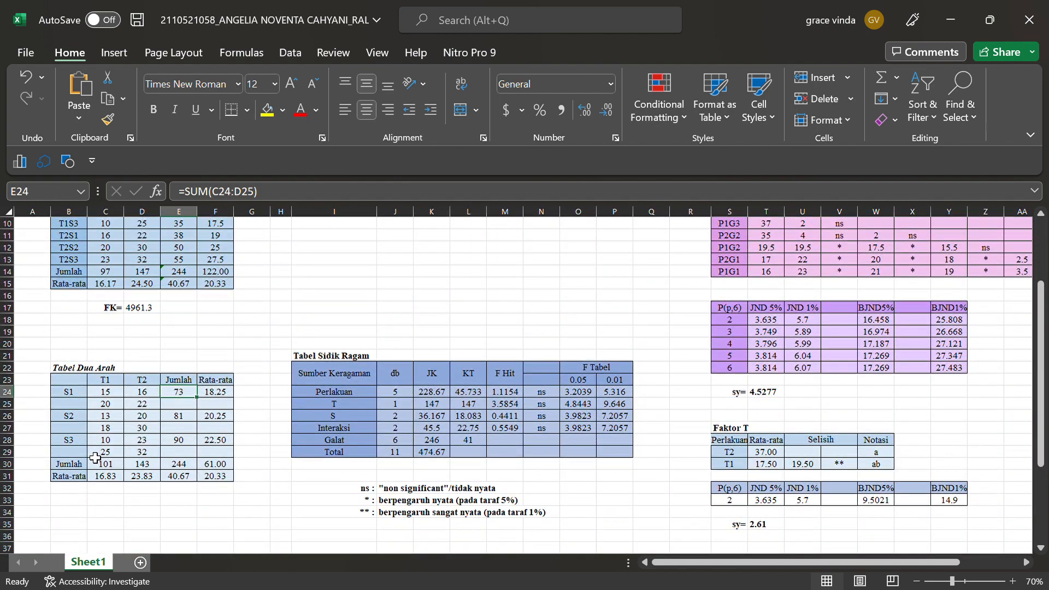
click(116, 393)
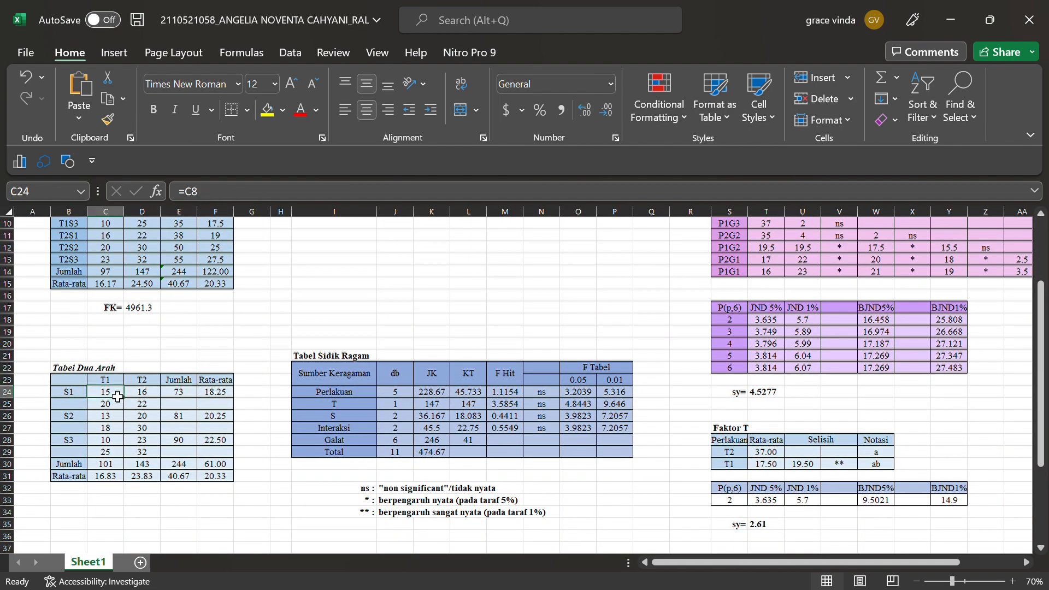
click(193, 395)
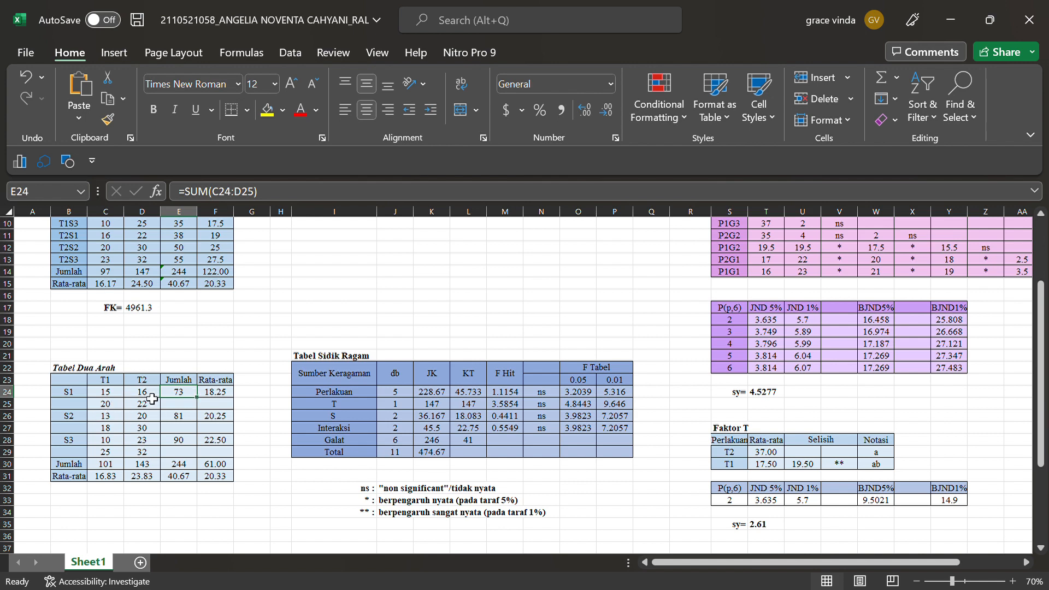
click(220, 397)
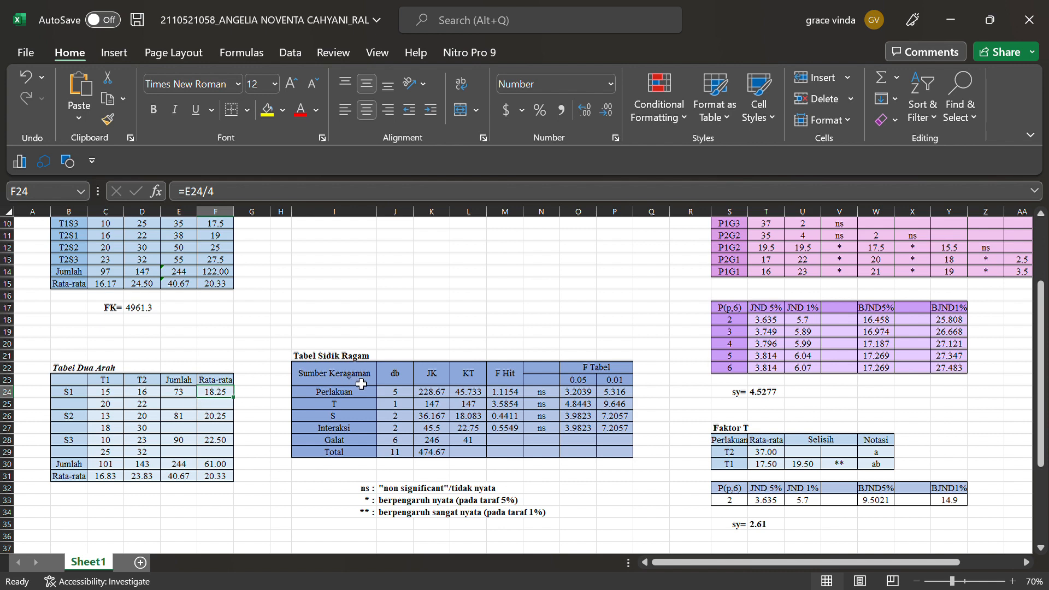
click(227, 465)
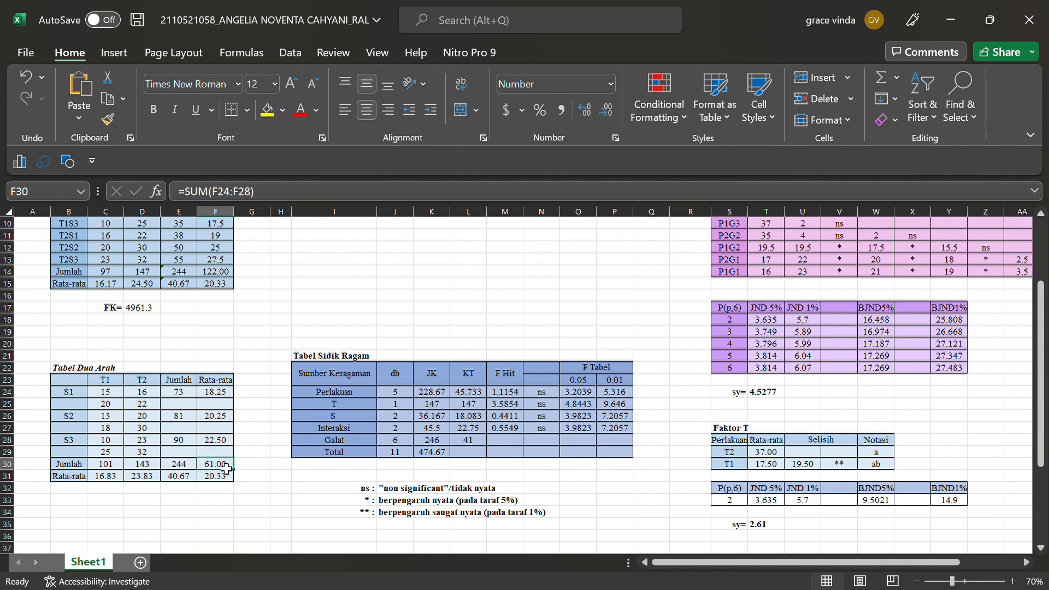
click(220, 488)
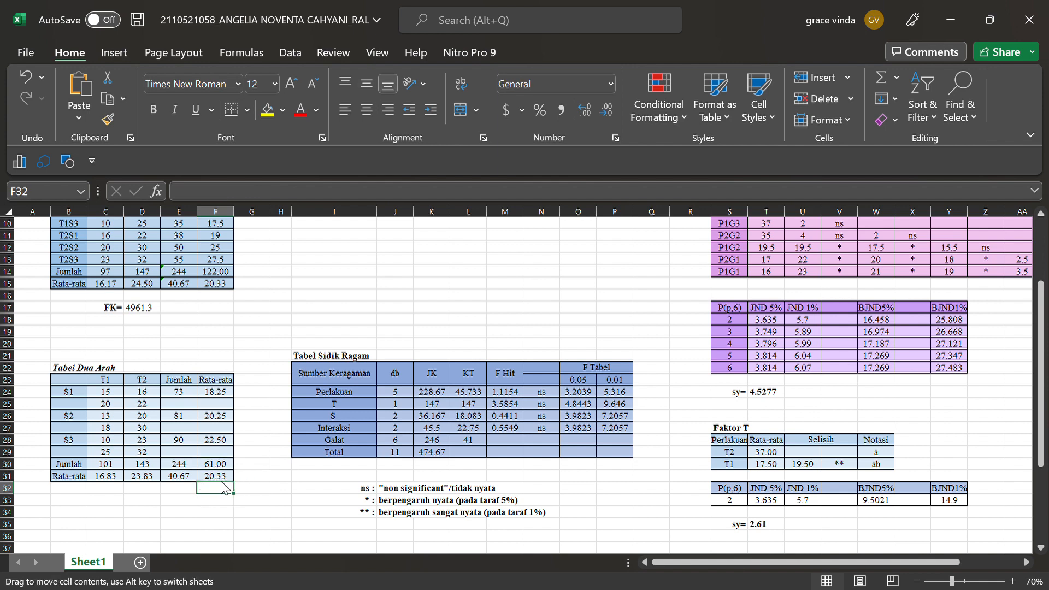
click(229, 477)
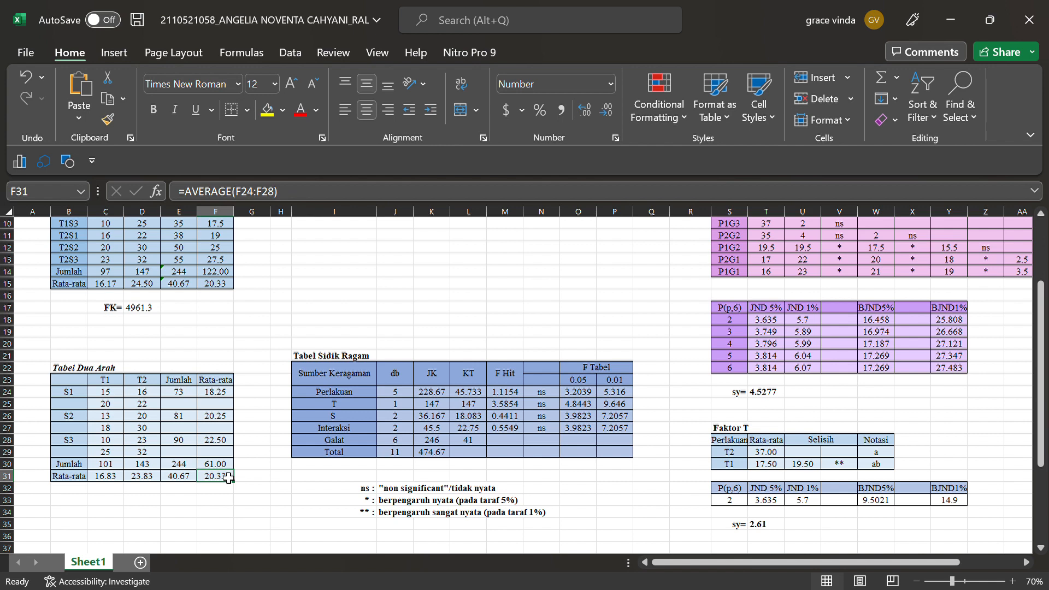
Examine the Tabel Sidik Ragam formulas for db, JK, KT, F Hit, the significance notation, and F Tabel at 0.05 and 0.01
click(337, 378)
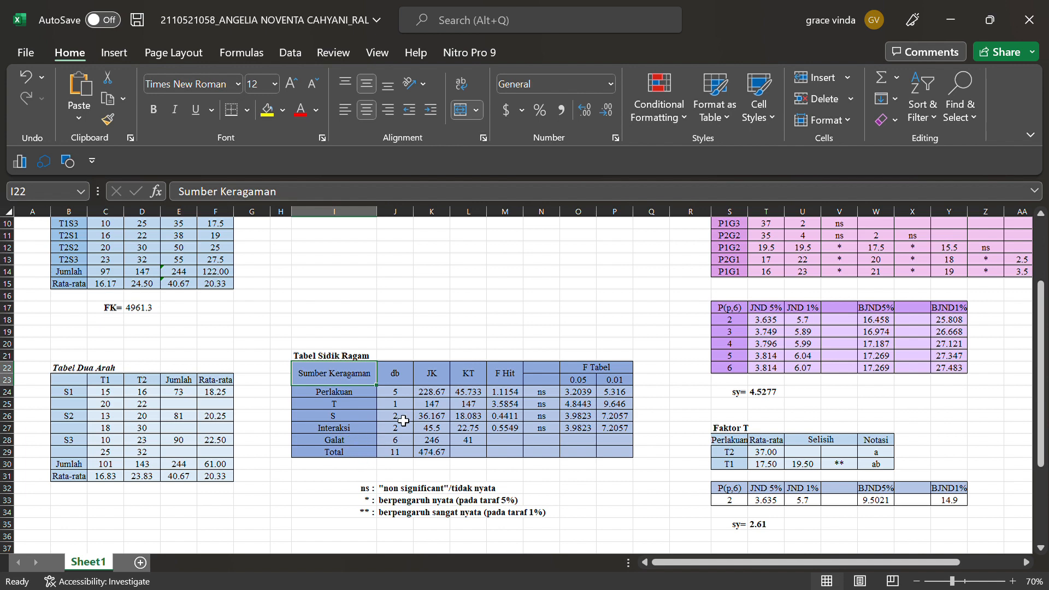
click(404, 459)
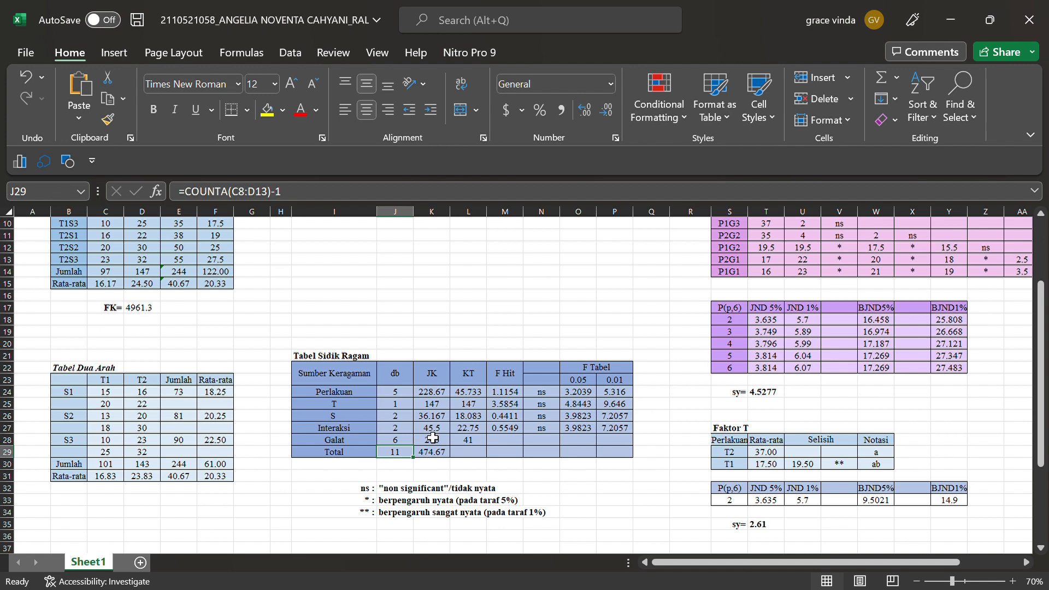
click(441, 395)
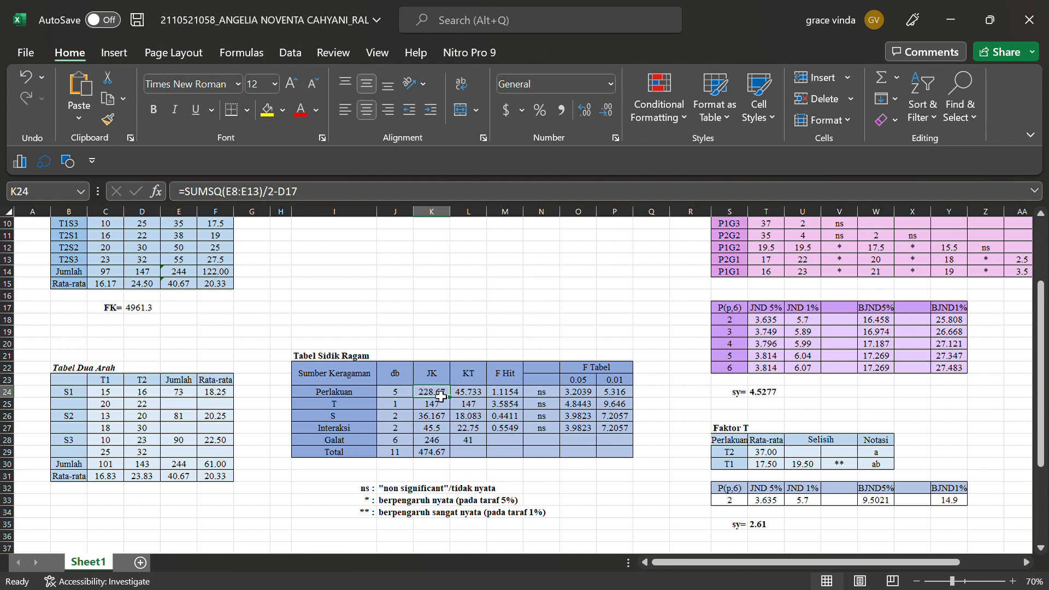
click(468, 394)
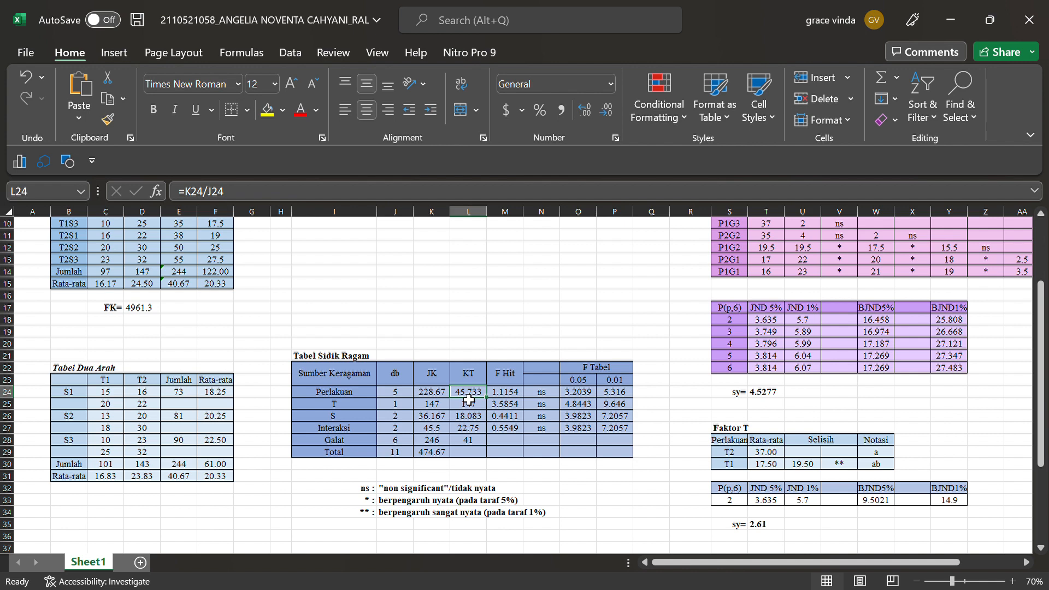
click(515, 407)
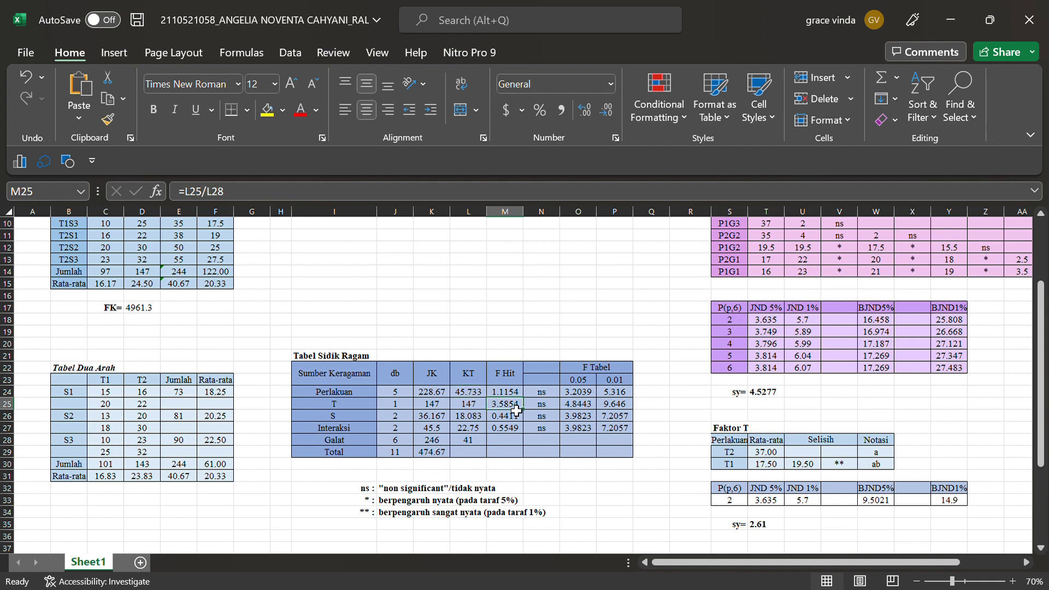
click(546, 407)
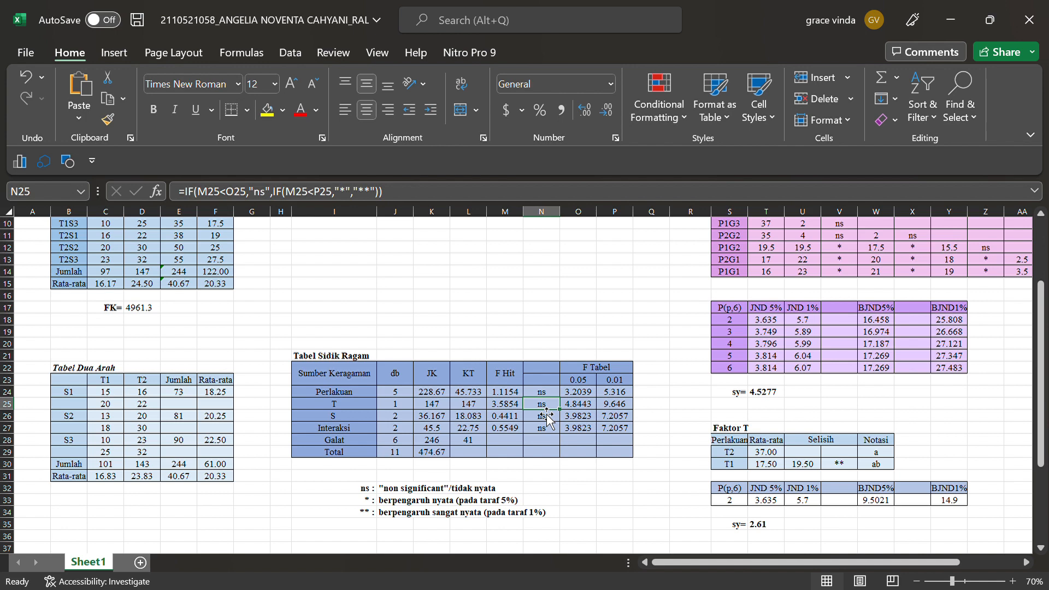
click(587, 409)
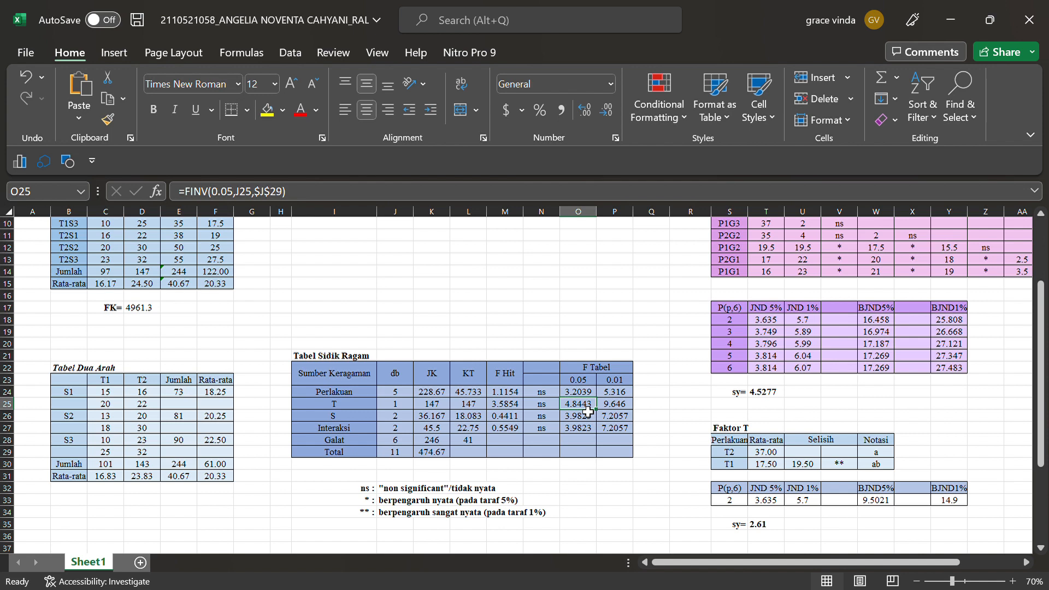
click(624, 406)
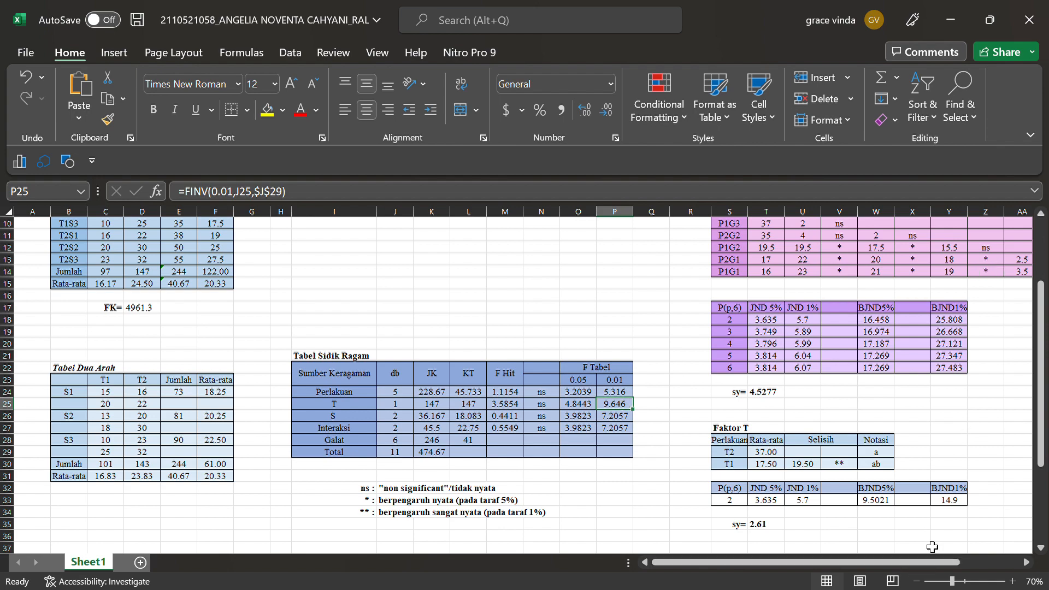
Examine the Uji Lanjut Interaksi table, checking the Rata-rata entry for P2G3 and the significance formula beside the first P2G2 difference
scroll(910, 488, right, 4)
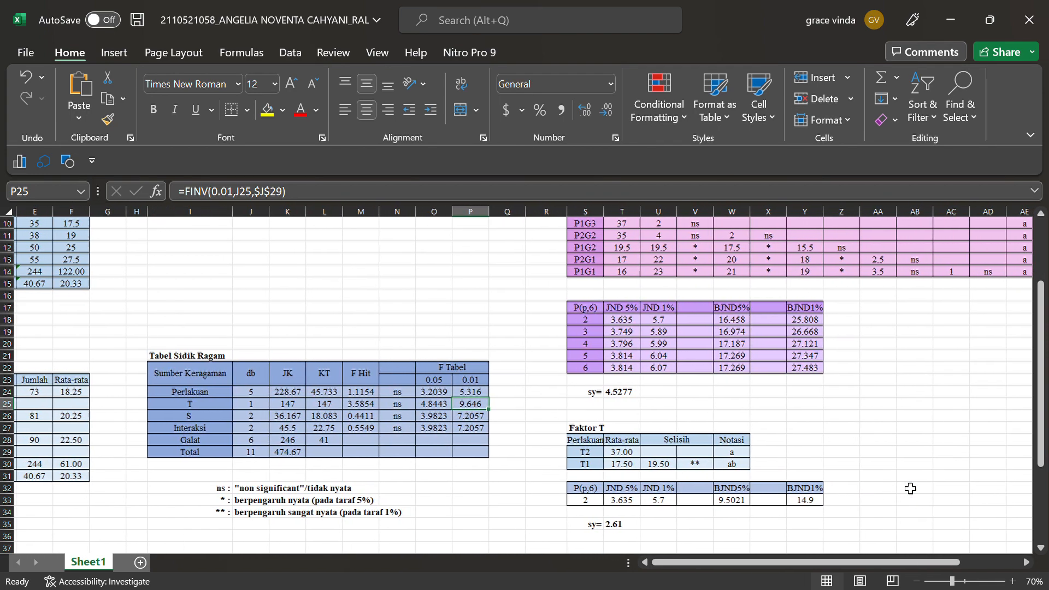
scroll(911, 488, down, 4)
scroll(910, 488, up, 7)
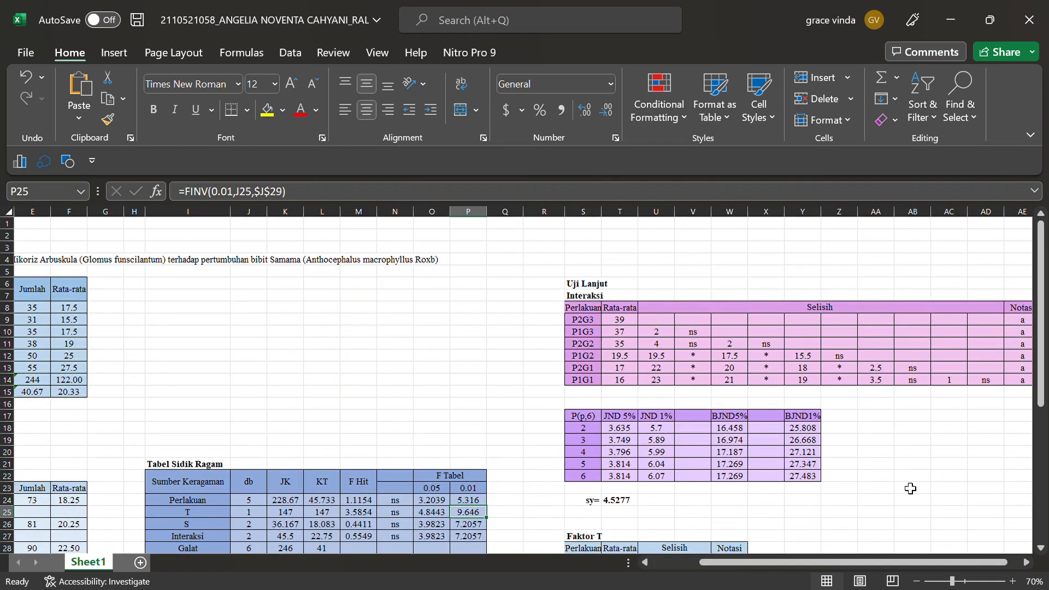
scroll(910, 488, left, 1)
click(622, 323)
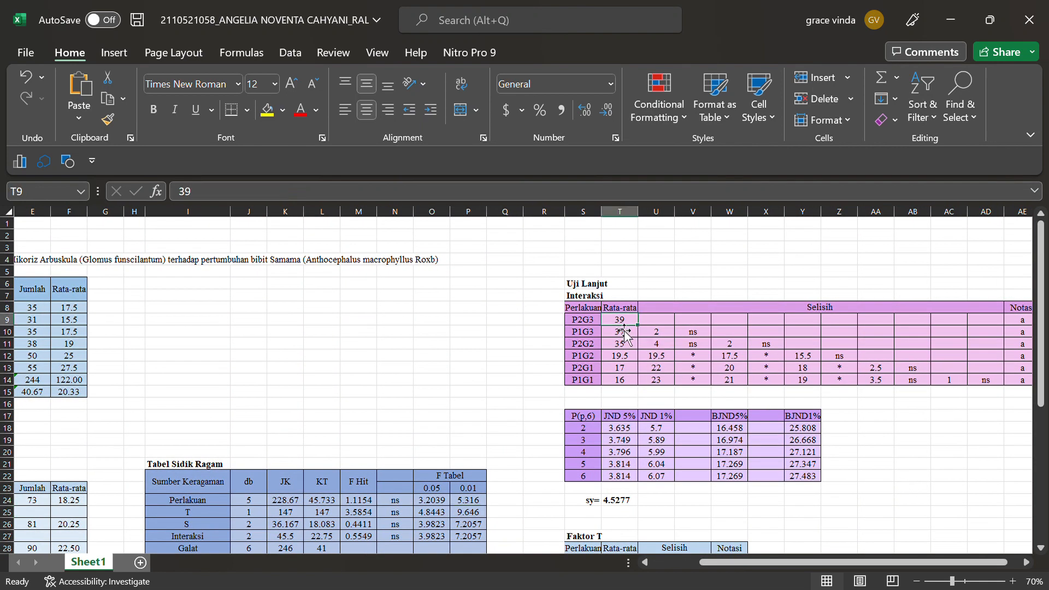
click(699, 348)
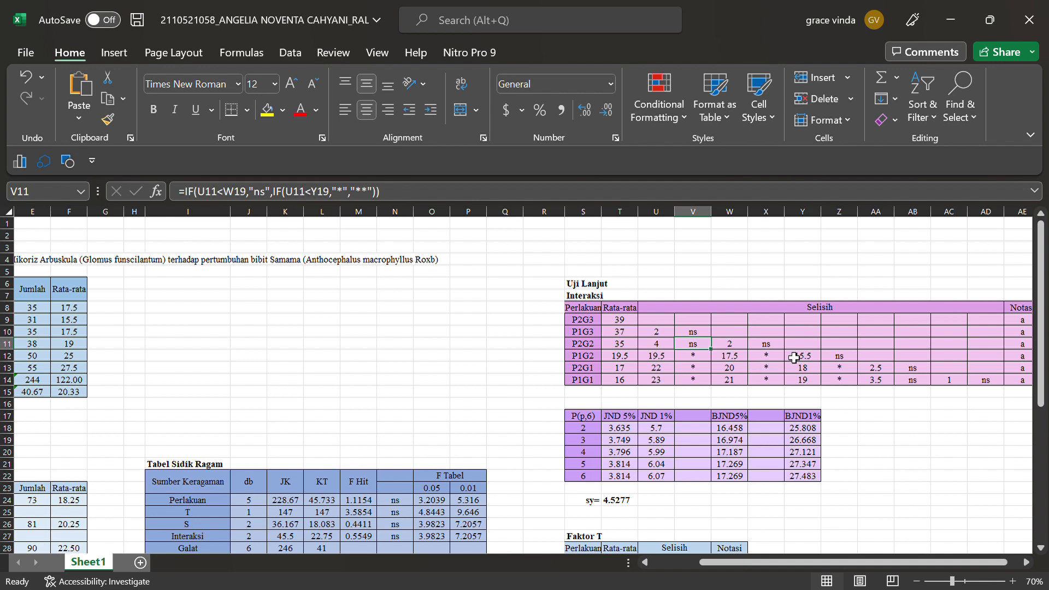
scroll(748, 375, left, 1)
scroll(747, 375, right, 2)
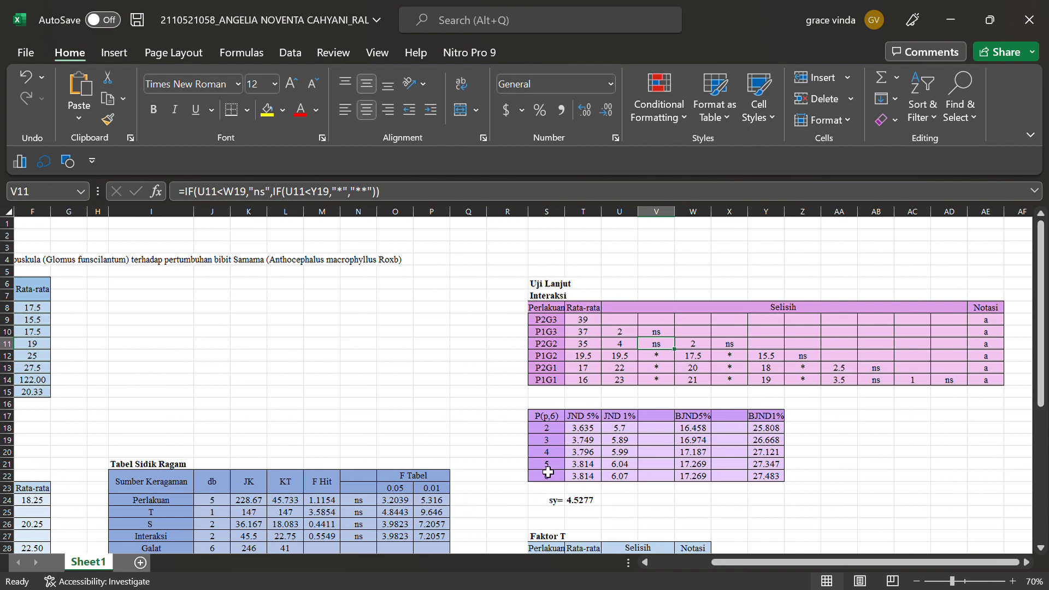
Examine the JND and BJND entries at 5% and 1% for the interaction test, along with the formula behind its sy value
click(593, 432)
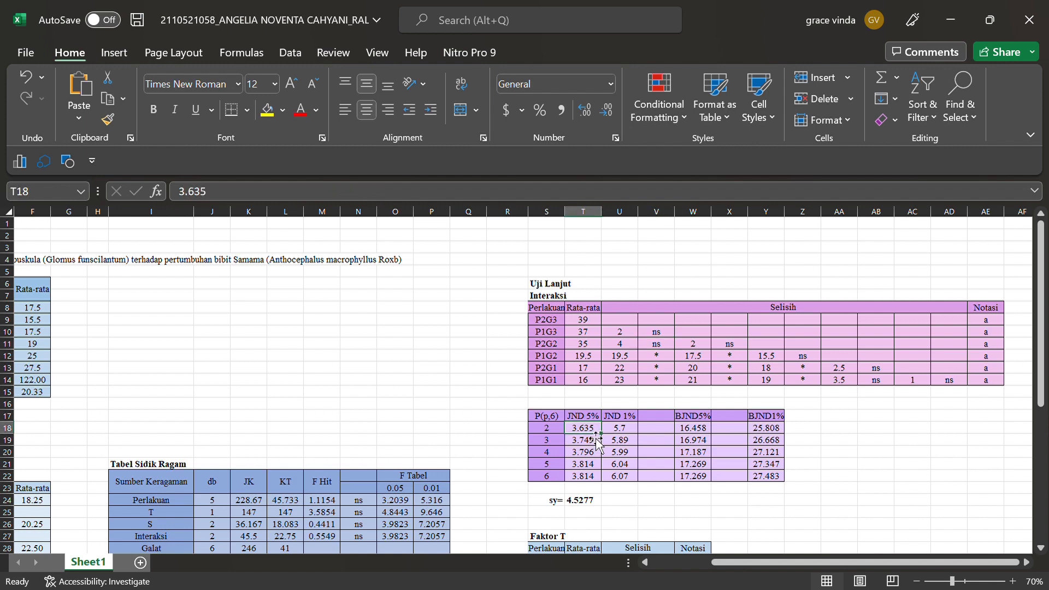
click(634, 417)
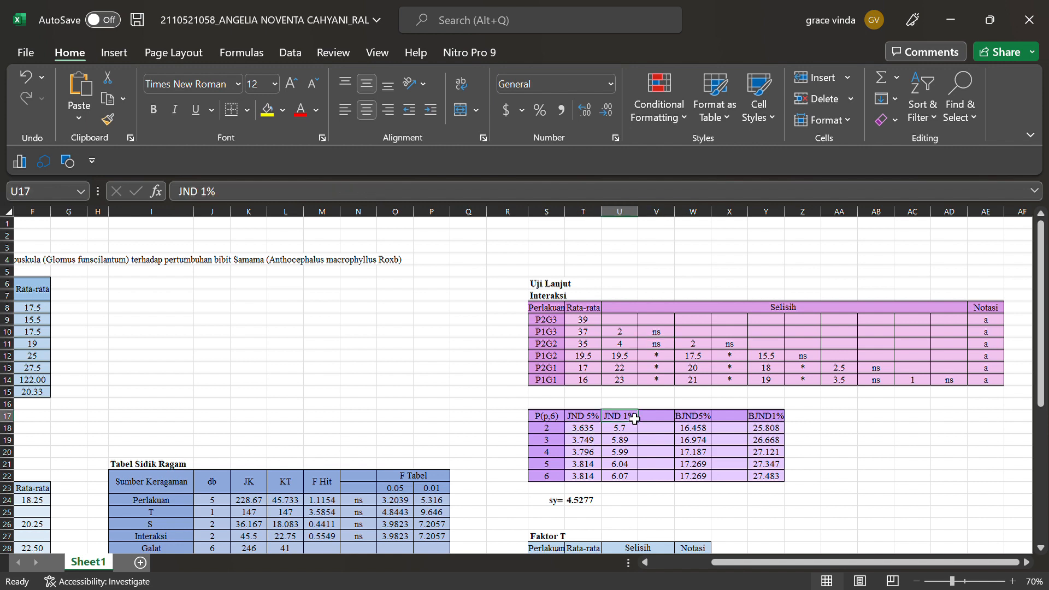
click(693, 421)
click(703, 442)
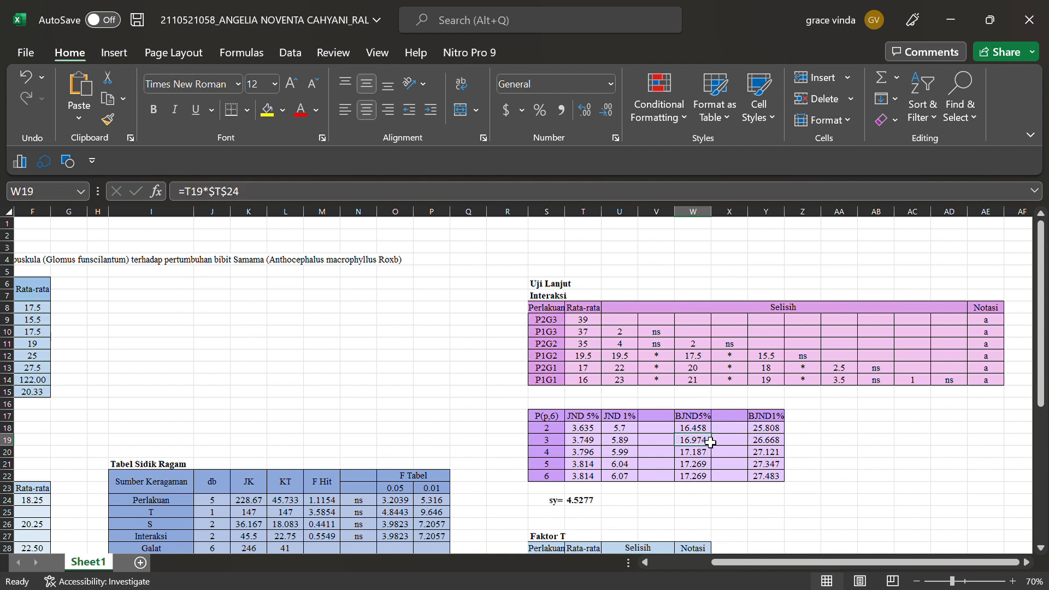
click(779, 432)
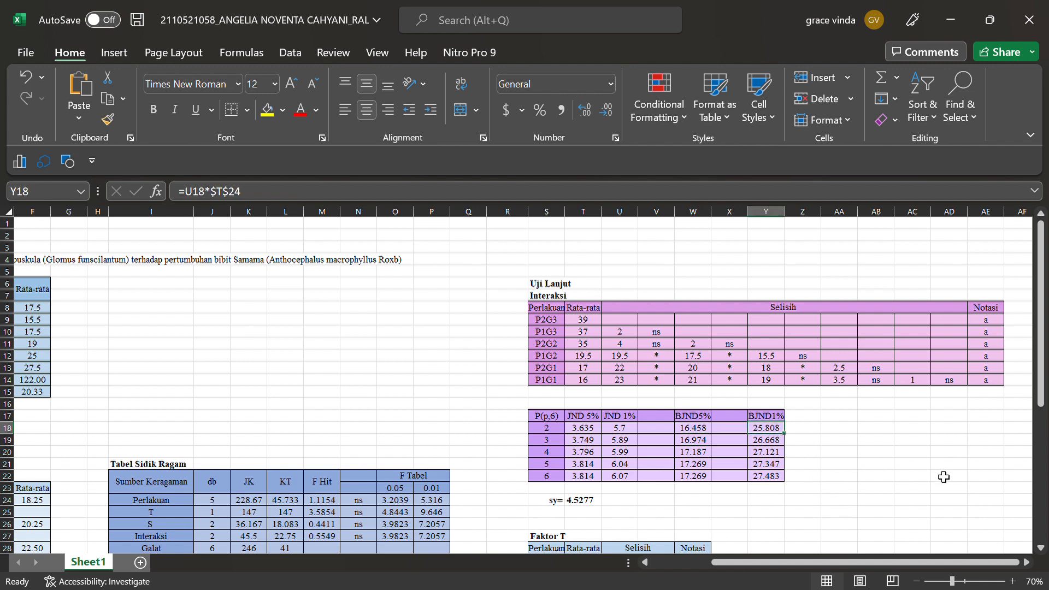
scroll(810, 543, down, 5)
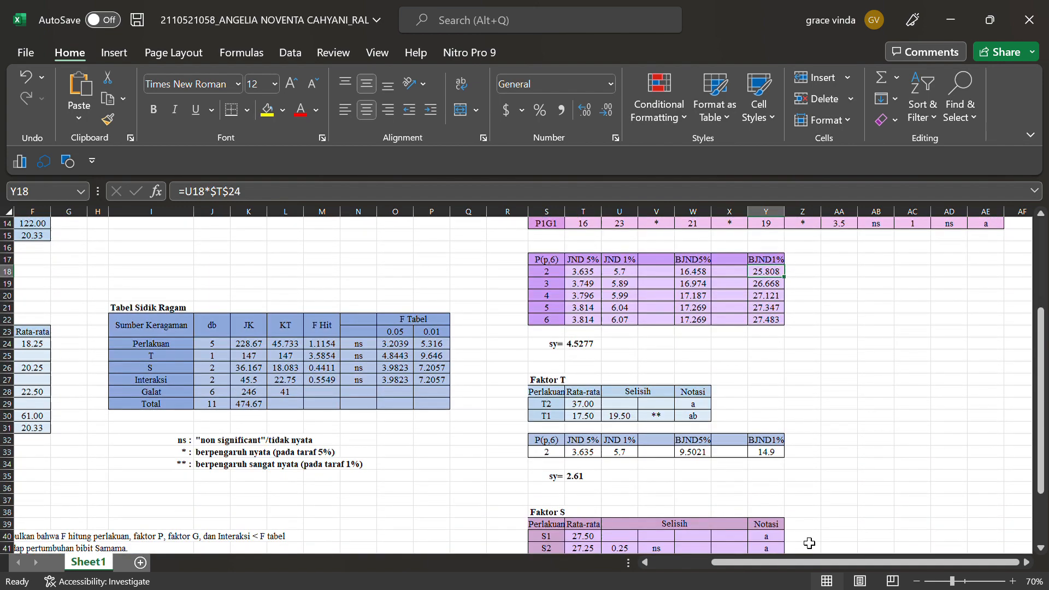
click(600, 346)
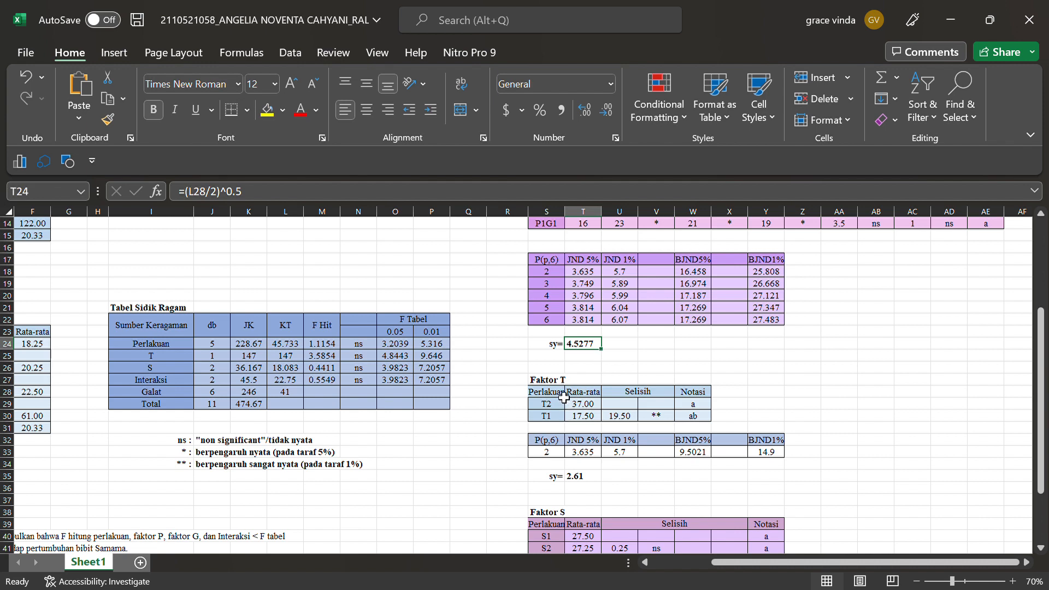
Examine the Faktor T test: the T2 Rata-rata entry, T1 significance formula and Notasi, the JND 1% entry, and the sy formula
click(588, 409)
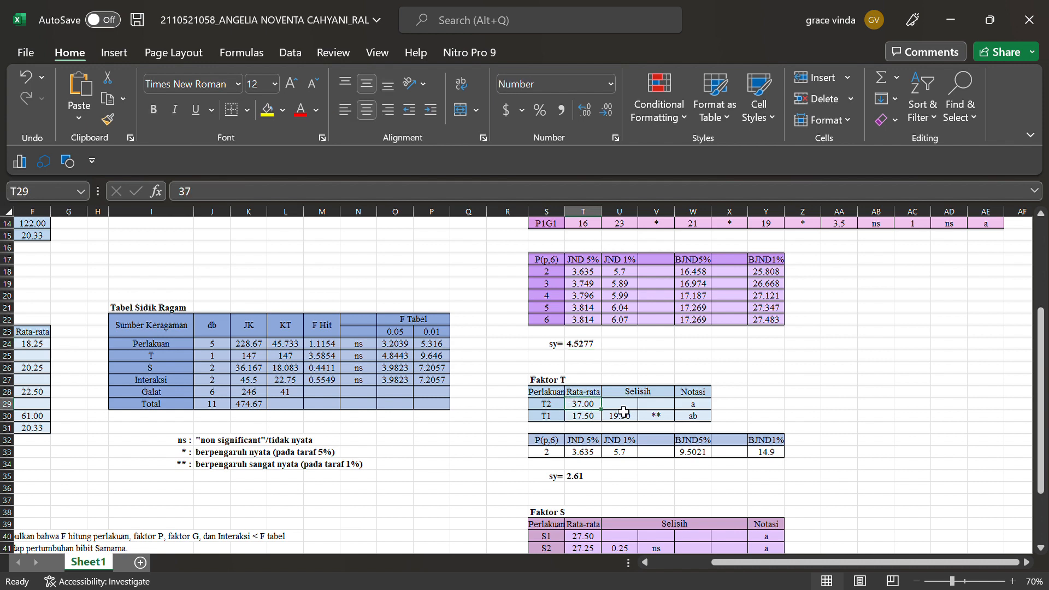
click(658, 420)
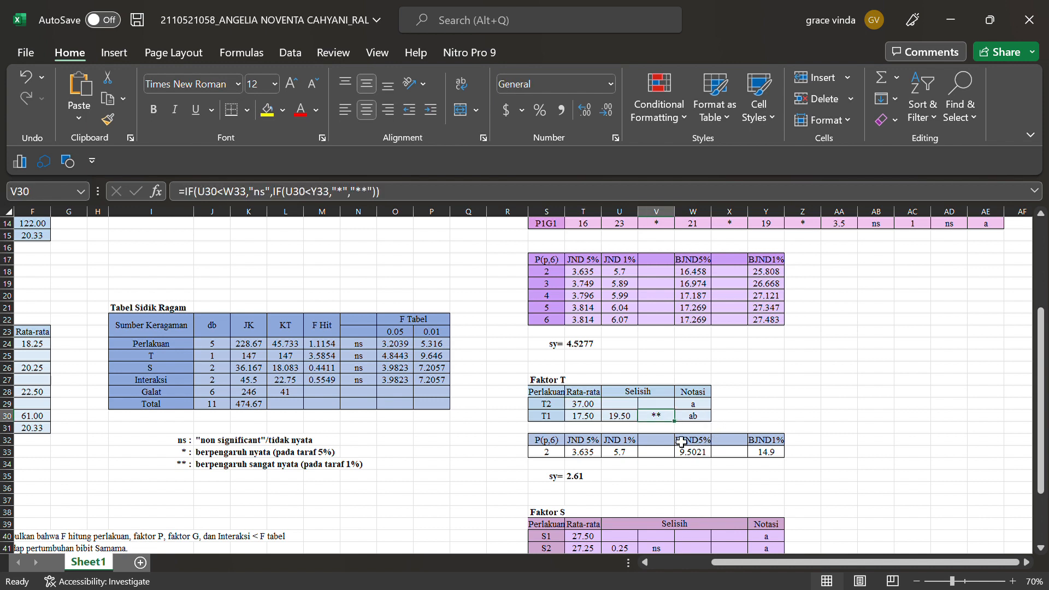
scroll(682, 441, down, 2)
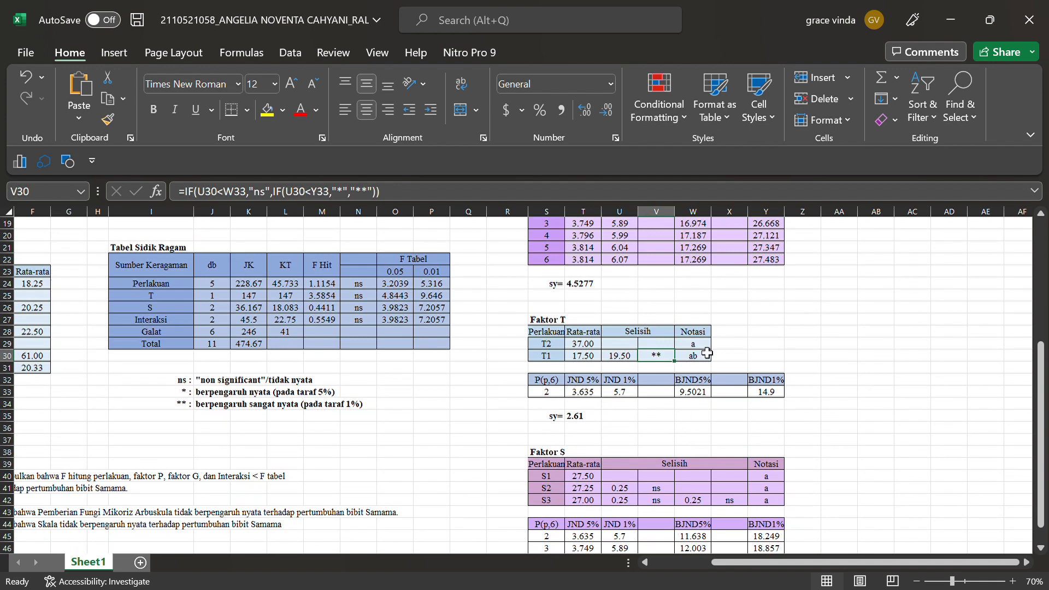
click(704, 356)
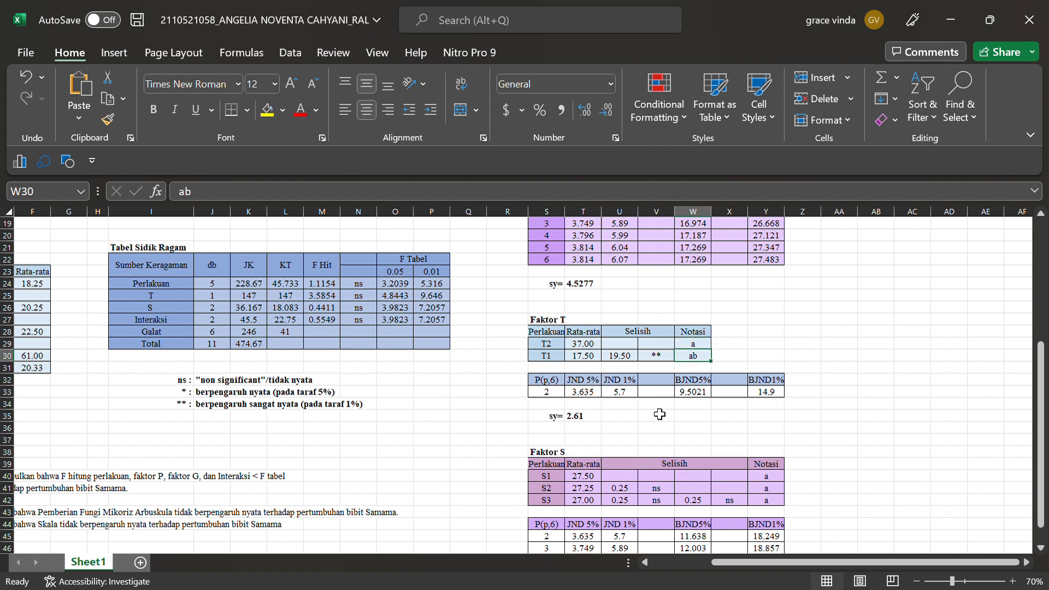
click(623, 397)
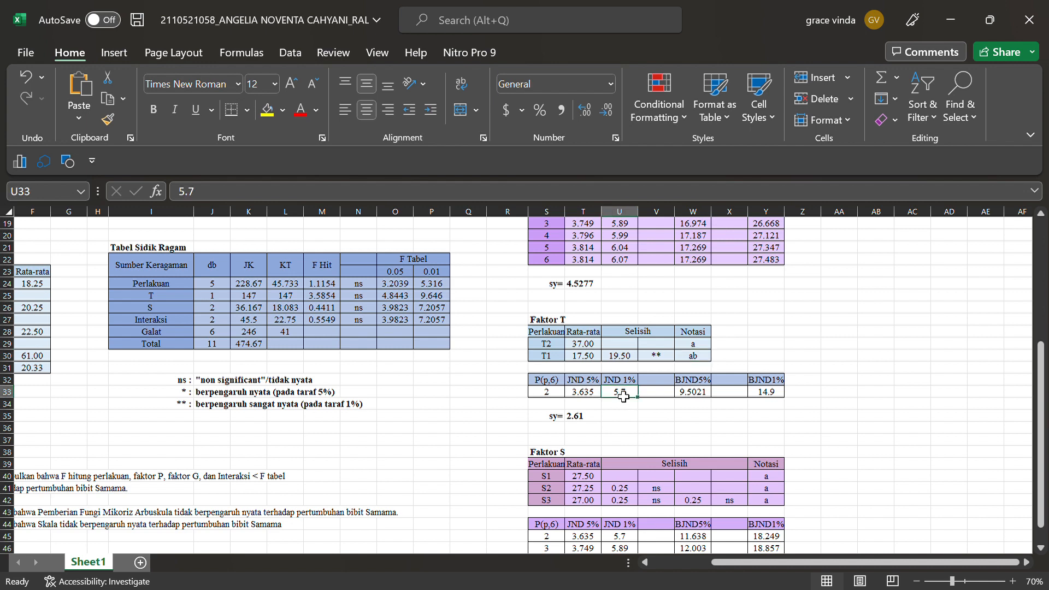
scroll(672, 432, down, 3)
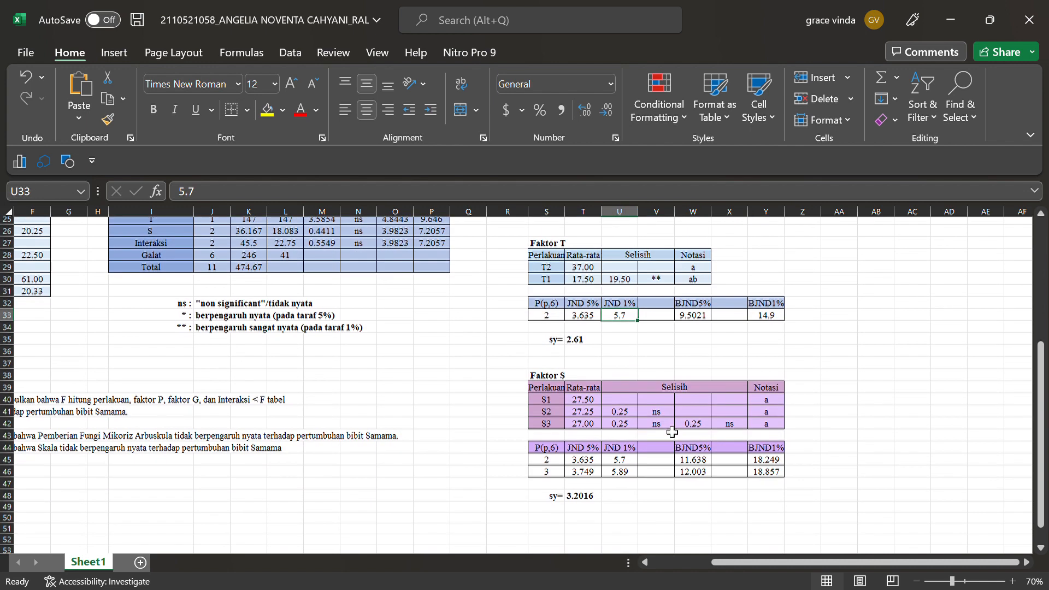
click(578, 334)
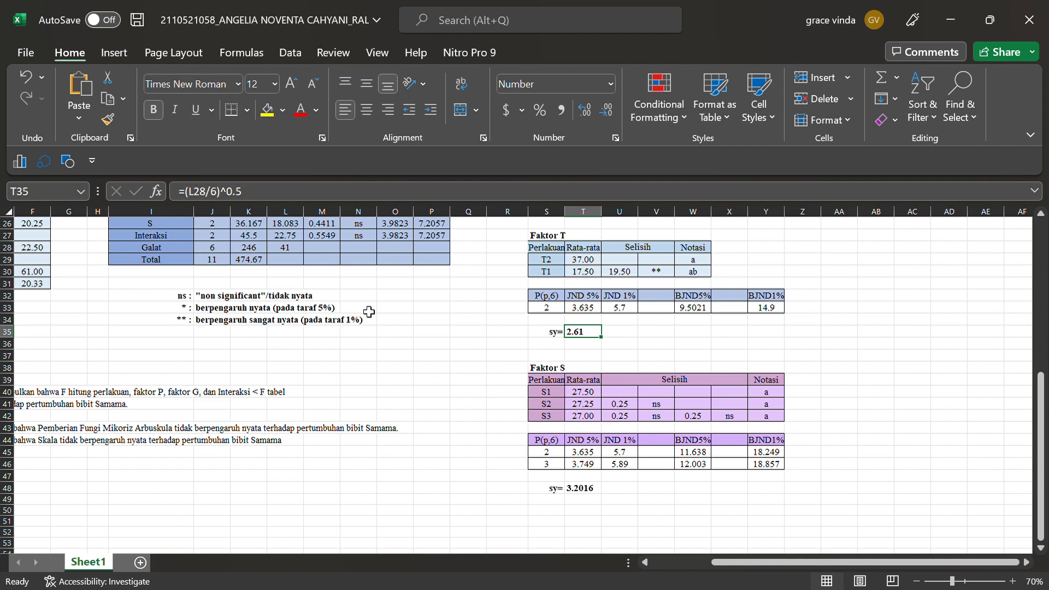
Examine the Faktor S table, checking the Rata-rata, Selisih and significance entries for S2 and the Notasi for S3
click(599, 405)
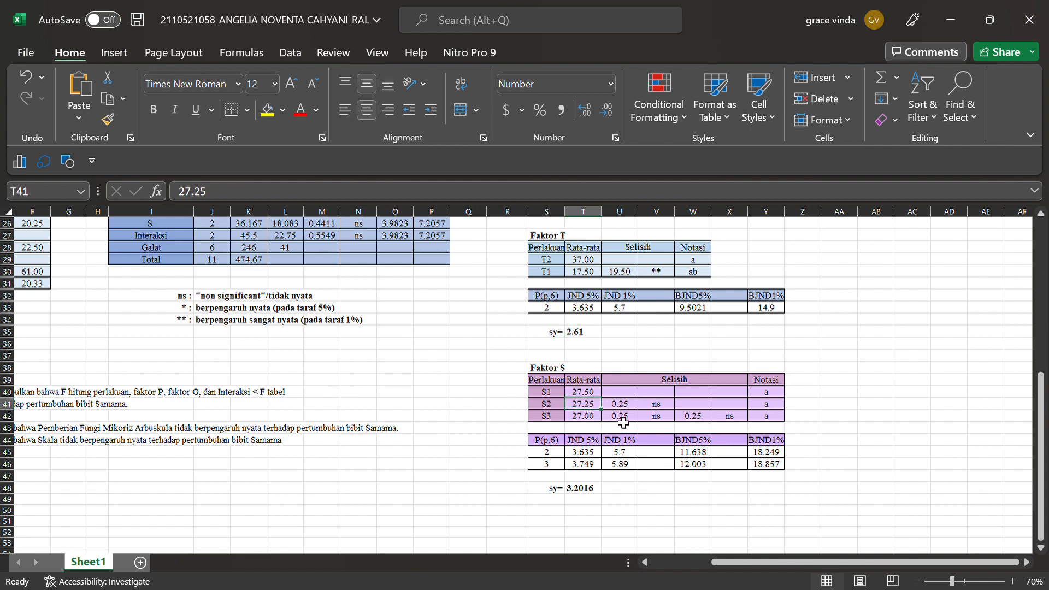
click(623, 407)
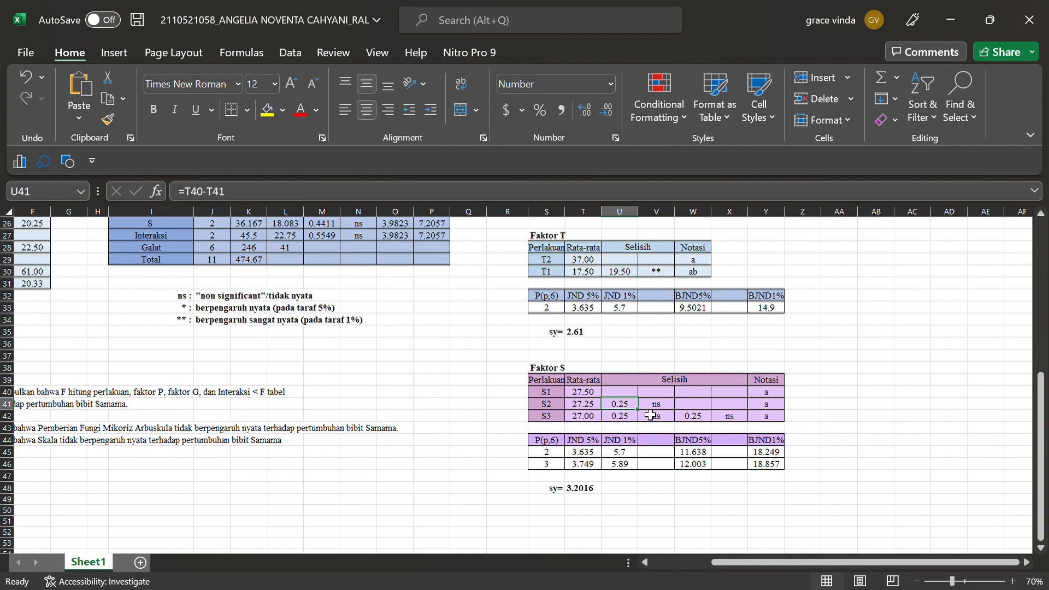
click(653, 409)
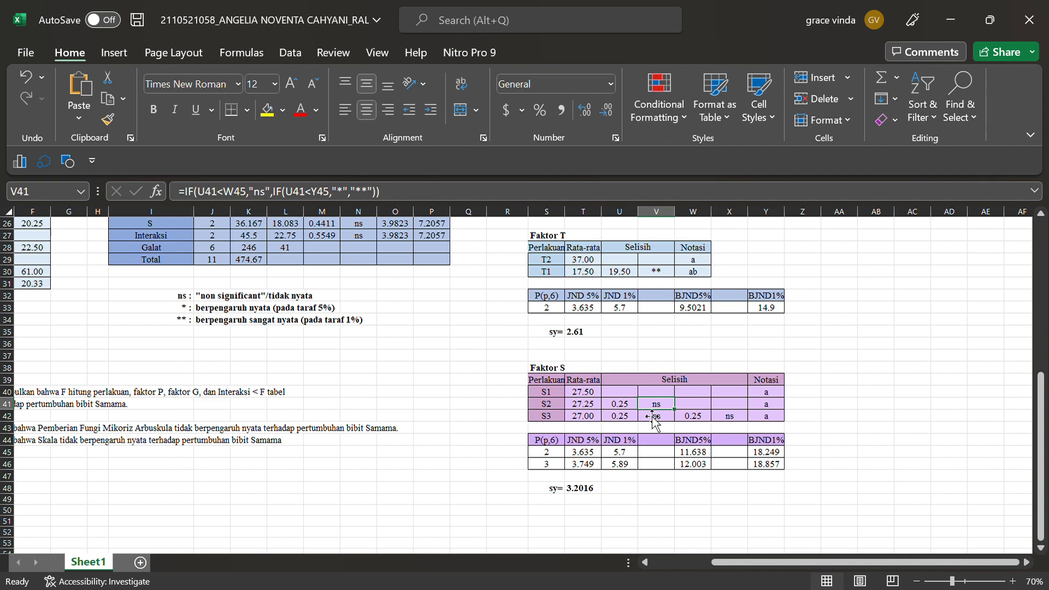
click(776, 419)
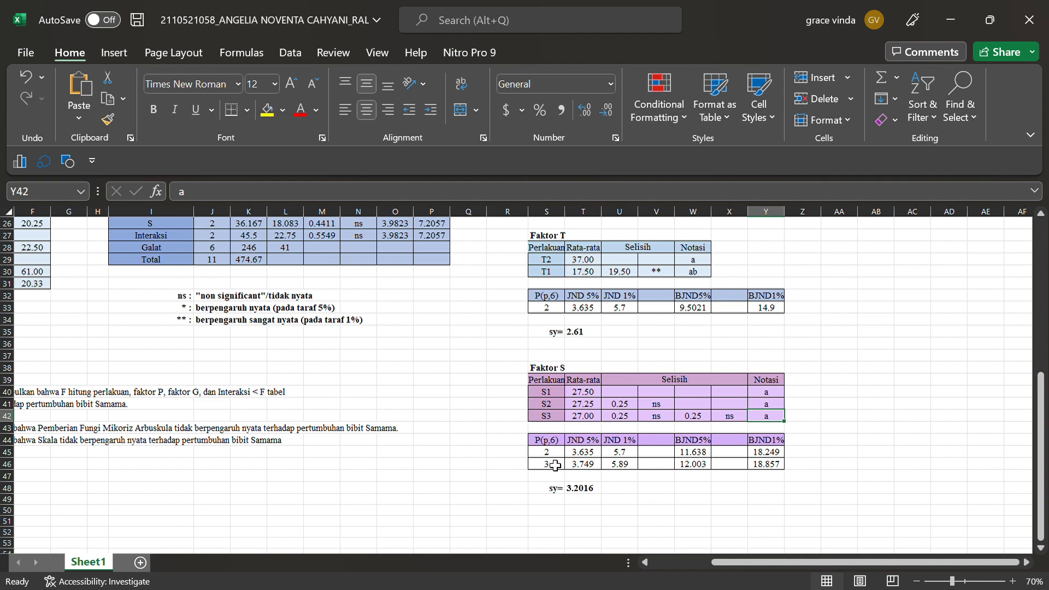
Examine the JND and BJND entries at 5% and 1% for Faktor S, along with the formula behind its sy value
click(585, 466)
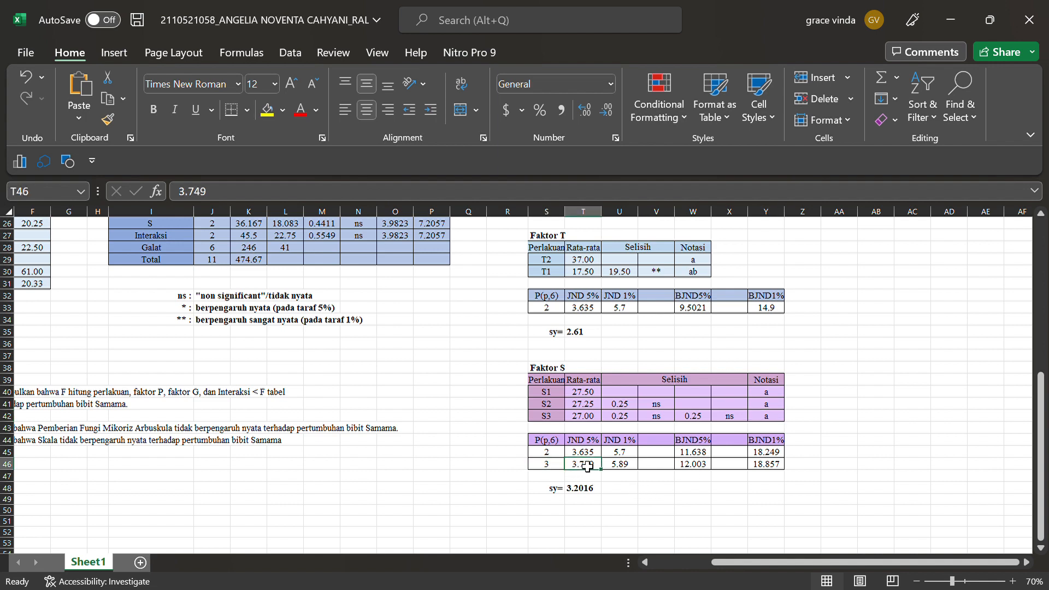
click(625, 454)
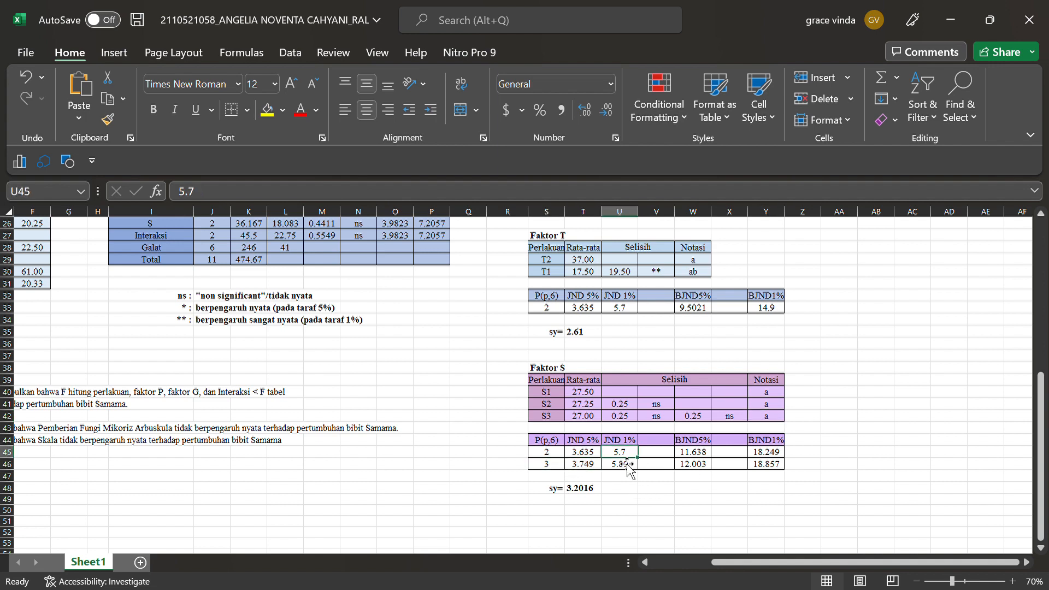
click(692, 464)
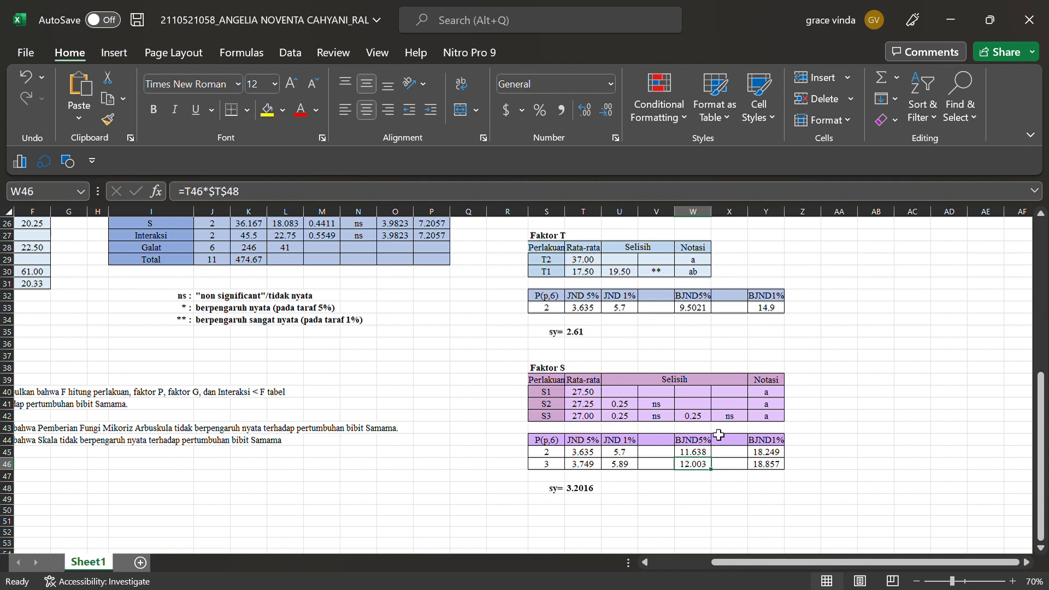
click(769, 465)
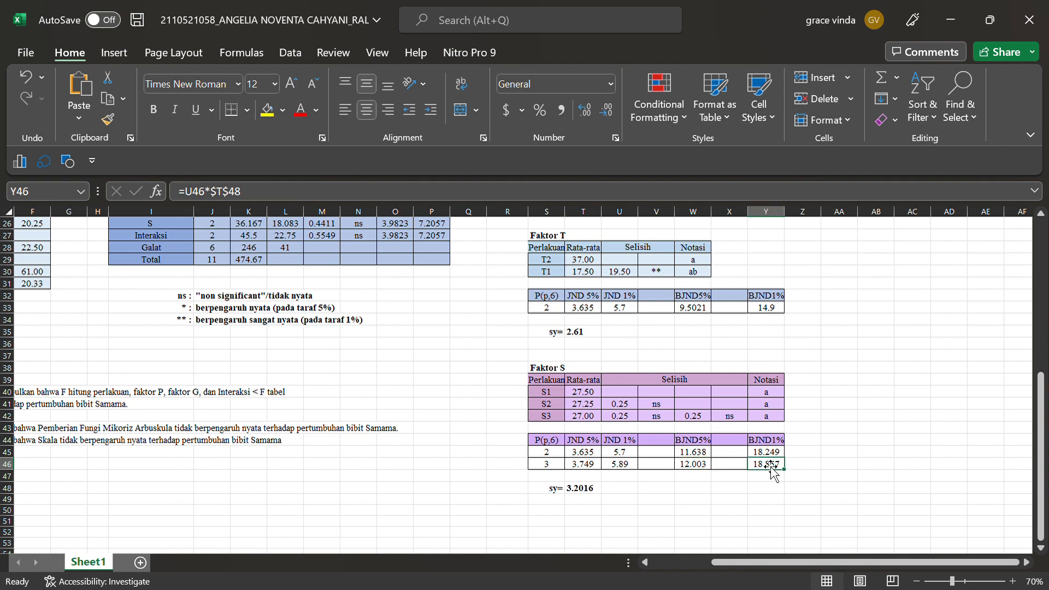
click(586, 494)
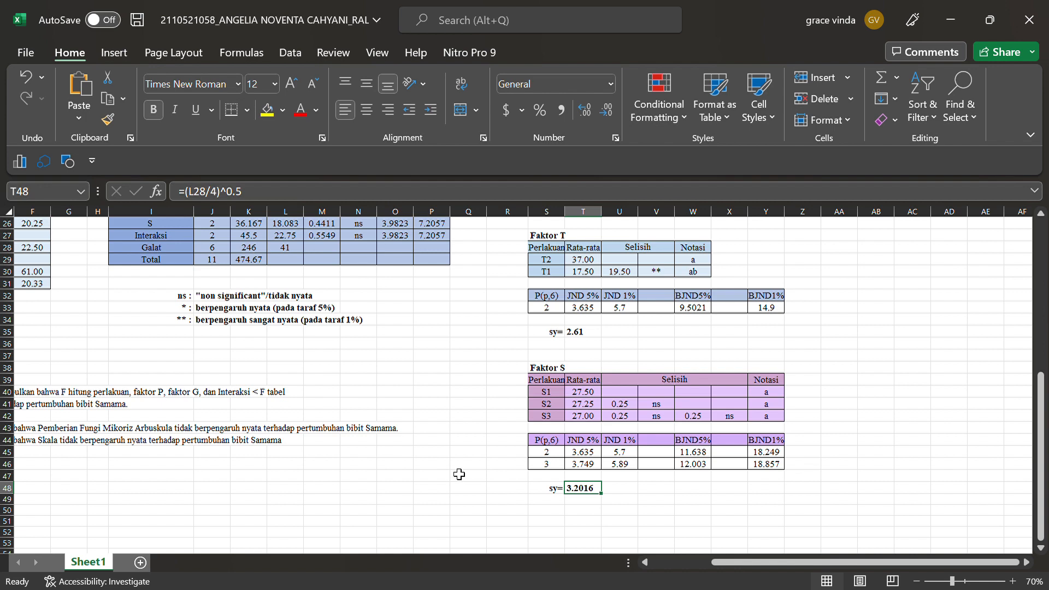
Read the Kesimpulan section covering the sidik ragam, Faktor T and Faktor S conclusions
scroll(459, 474, left, 2)
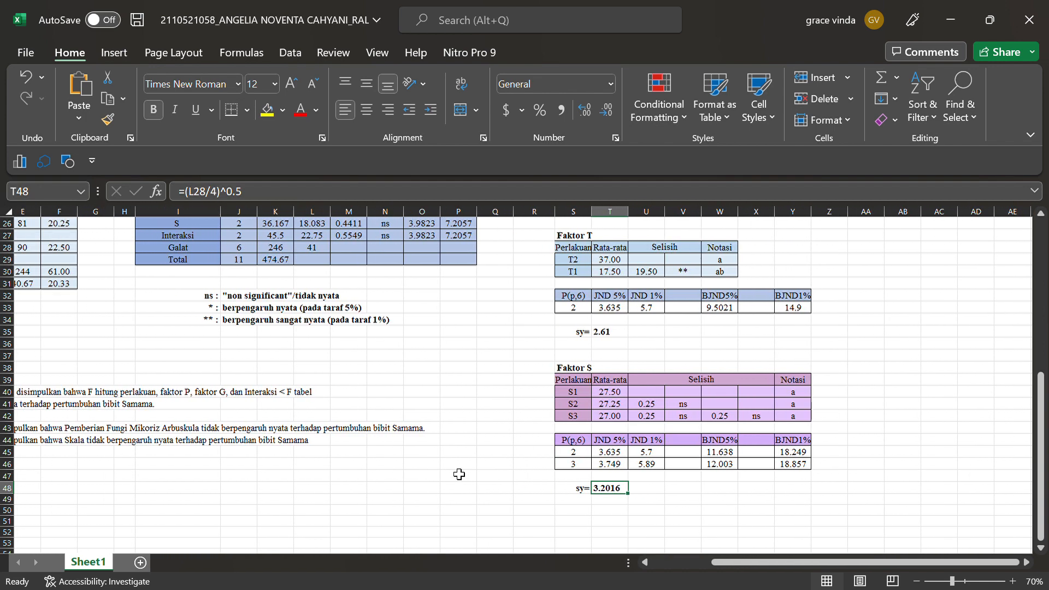
scroll(459, 474, left, 5)
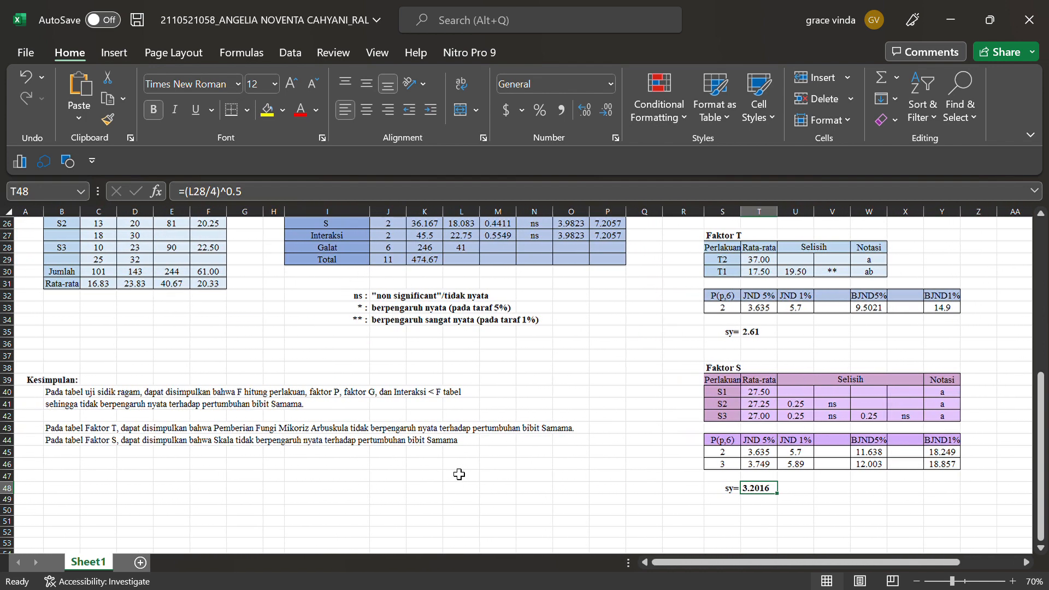